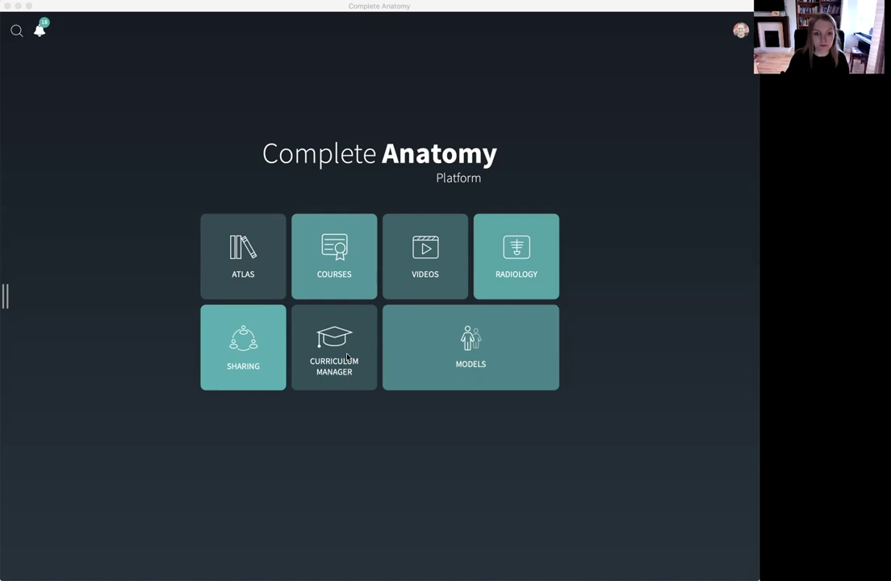
Step: Open the Curriculum Manager and switch to its Lectures list
{"action": "left_click", "coordinate": [347, 358]}
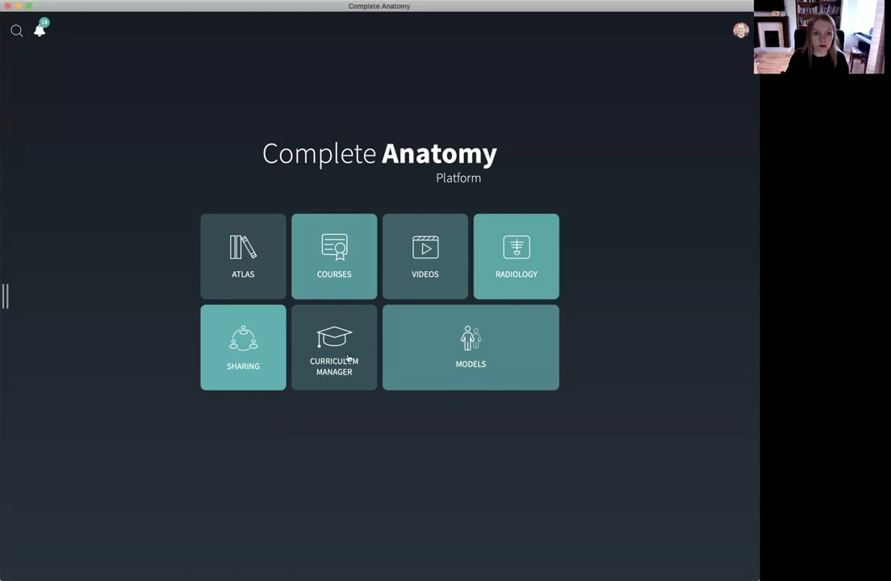
{"action": "left_click", "coordinate": [347, 358]}
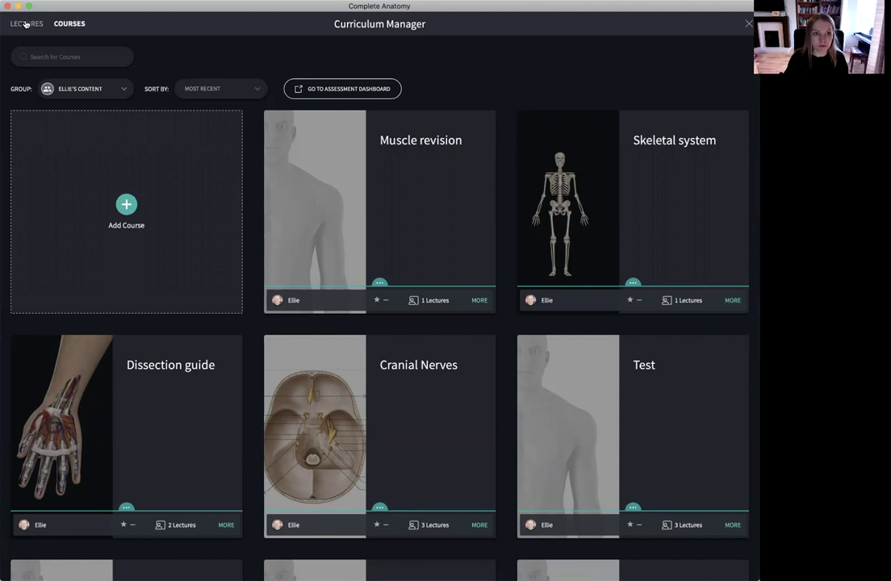
{"action": "left_click", "coordinate": [25, 24]}
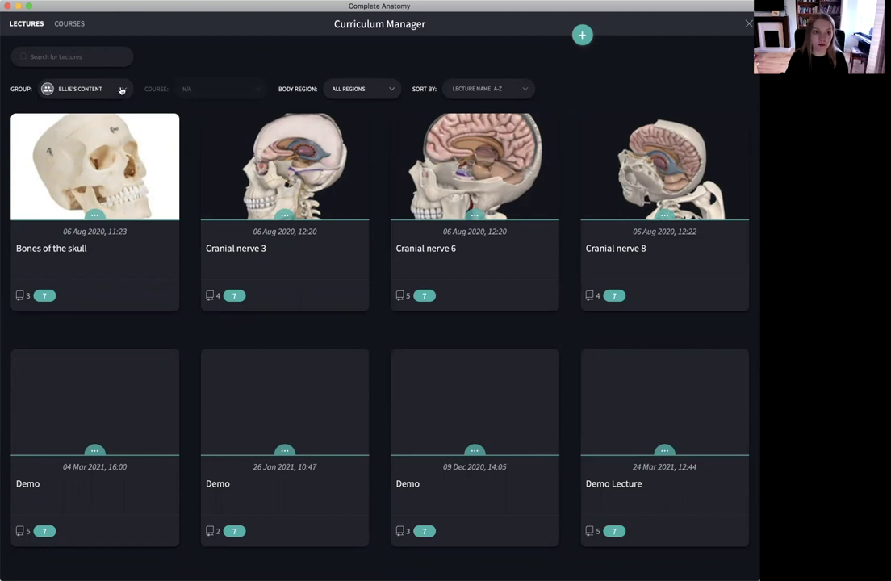
Step: Filter the lectures to your own content group, showing items like Bones of the skull
{"action": "left_click", "coordinate": [122, 90]}
{"action": "scroll", "coordinate": [103, 202], "scroll_direction": "down", "scroll_amount": 2}
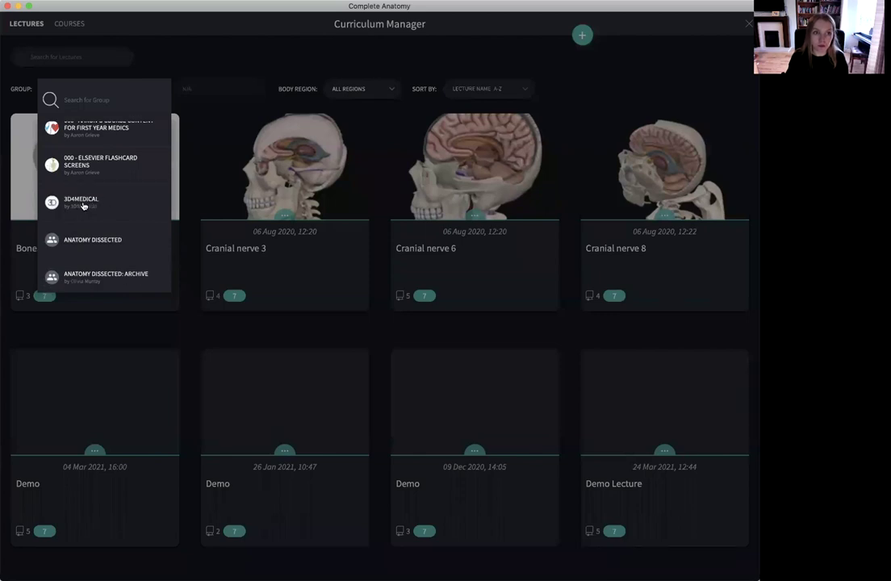
{"action": "scroll", "coordinate": [83, 205], "scroll_direction": "down", "scroll_amount": 4}
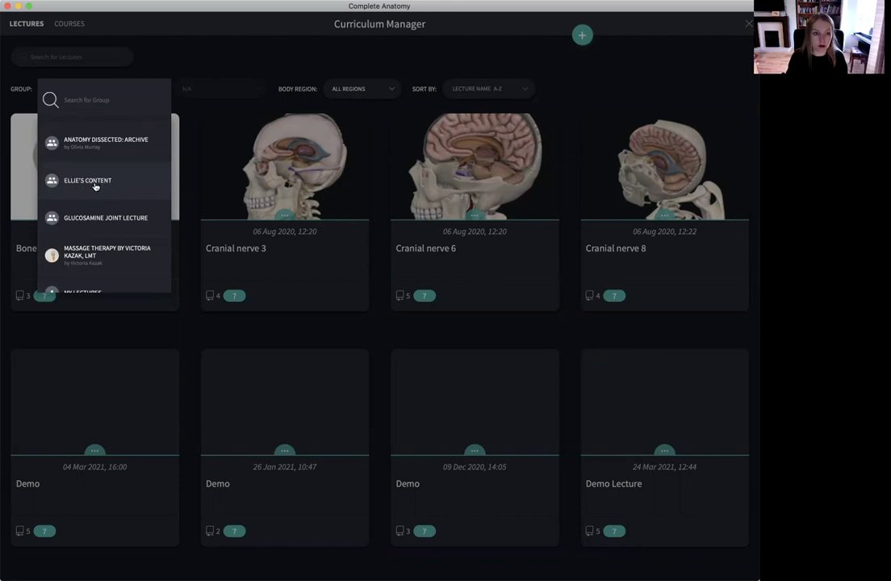
{"action": "left_click", "coordinate": [94, 183]}
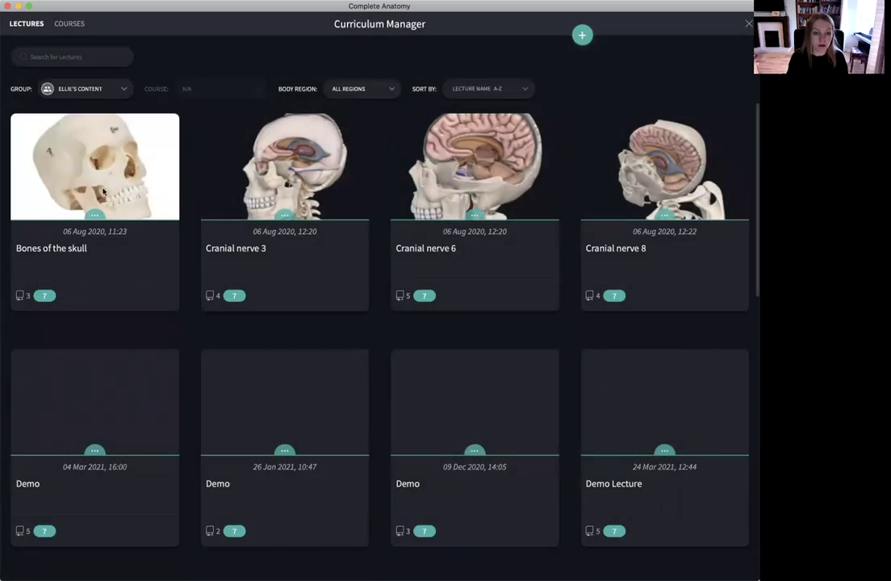
{"action": "scroll", "coordinate": [193, 201], "scroll_direction": "down", "scroll_amount": 1}
{"action": "scroll", "coordinate": [193, 201], "scroll_direction": "down", "scroll_amount": 5}
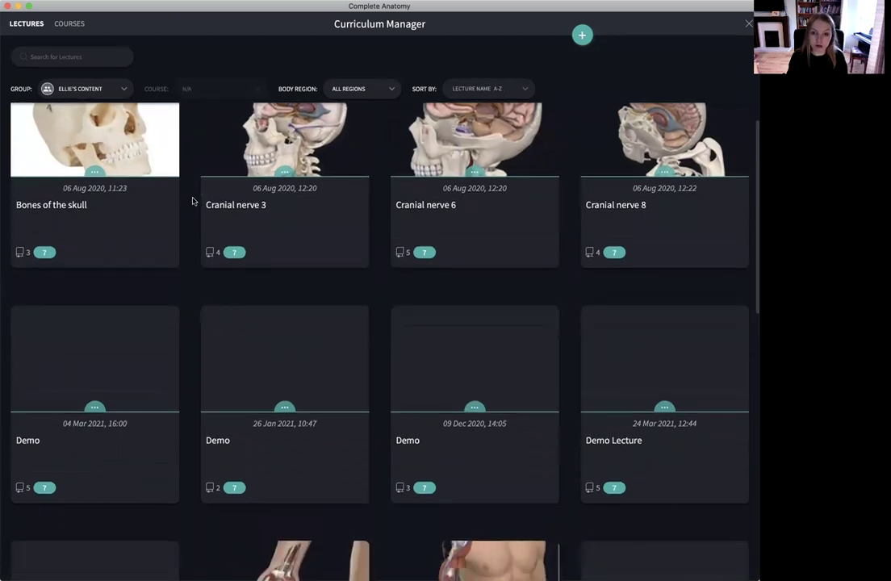
{"action": "scroll", "coordinate": [192, 201], "scroll_direction": "up", "scroll_amount": 5}
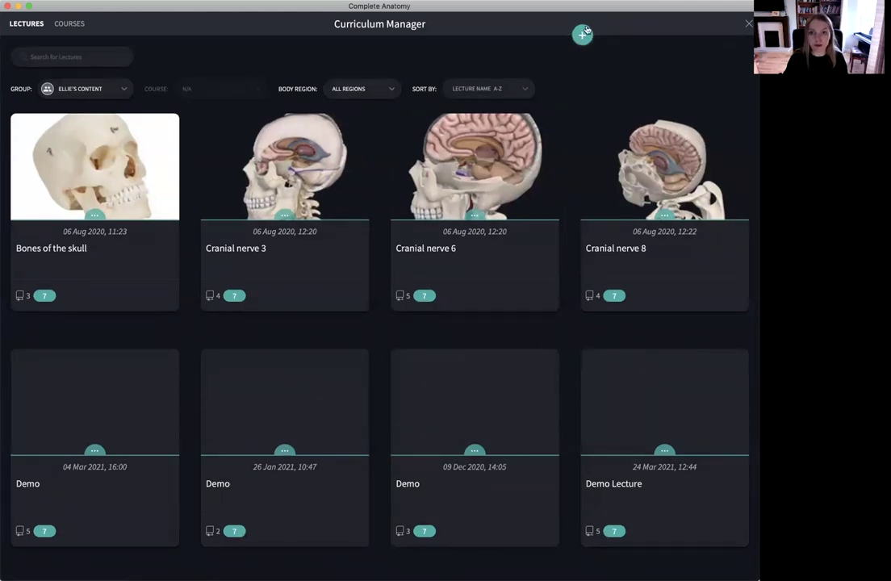
Step: Create a new lecture titled 'Test' and bring up the My Files library for resources
{"action": "left_click", "coordinate": [582, 34]}
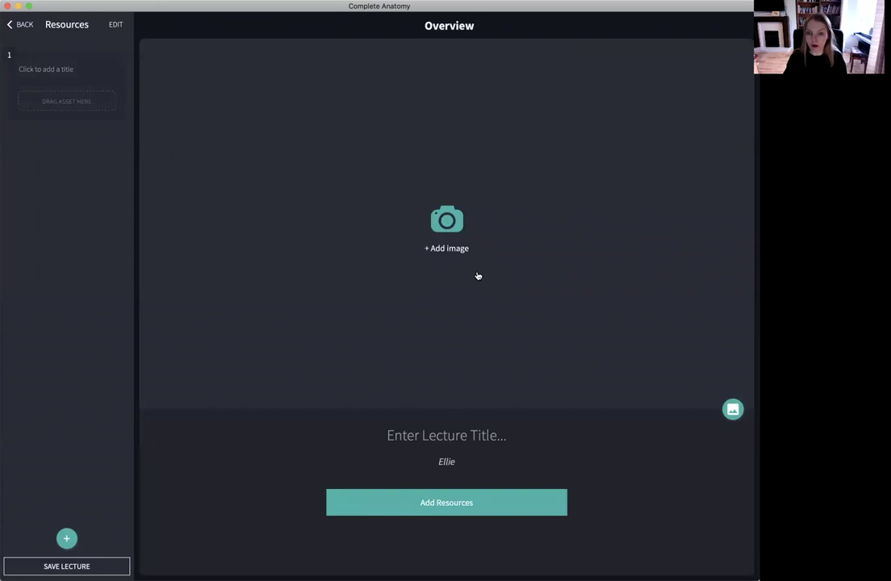
{"action": "left_click", "coordinate": [436, 437]}
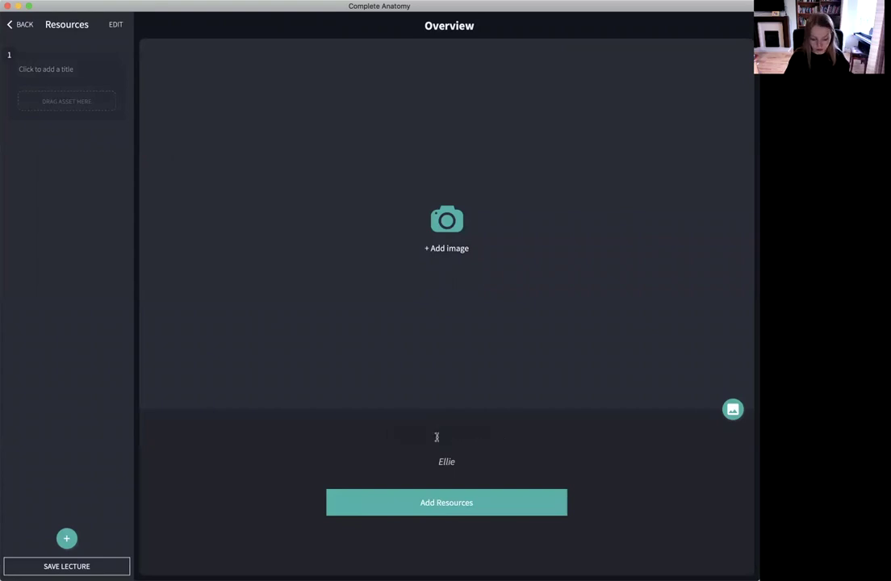
{"action": "type", "text": "Test"}
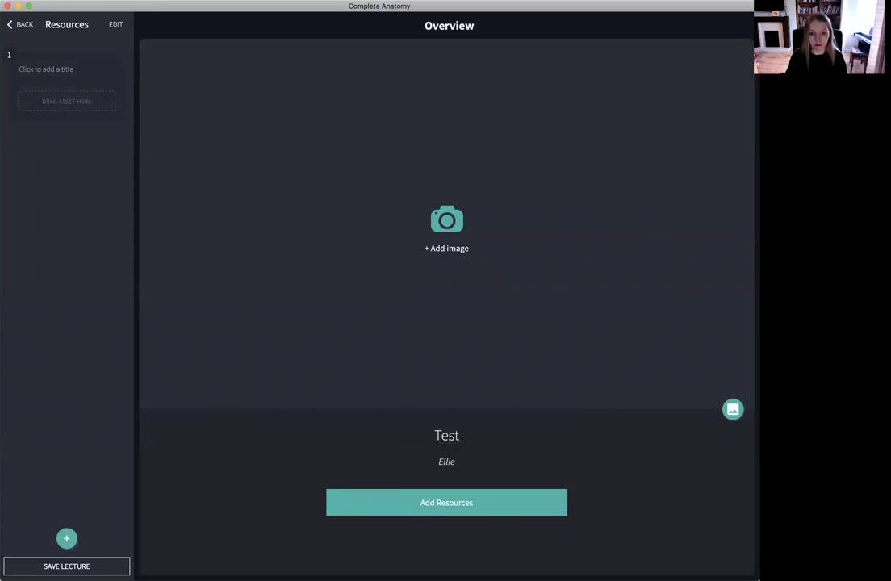
{"action": "left_click", "coordinate": [461, 503]}
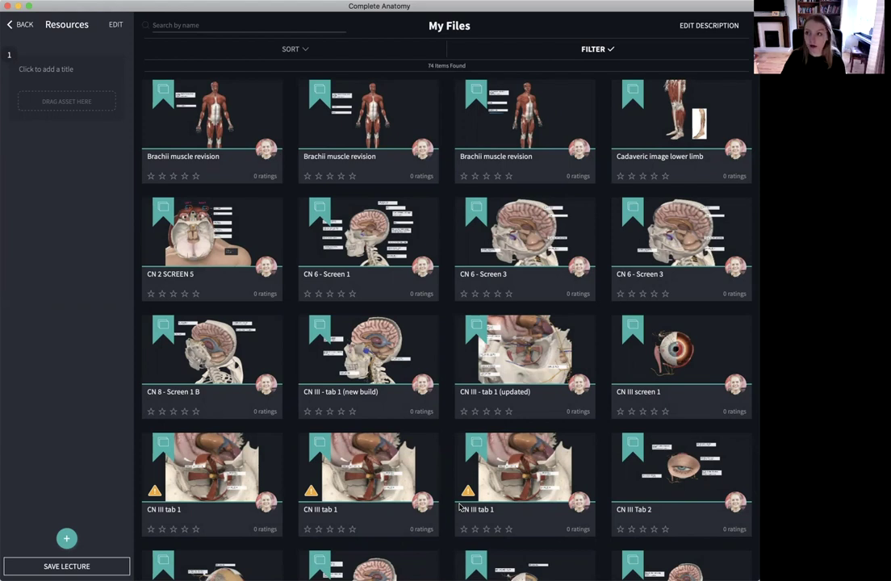
Step: Filter files to 3D4MEDICAL Head screens and add Course of cranial nerves as item 1
{"action": "left_click", "coordinate": [589, 50]}
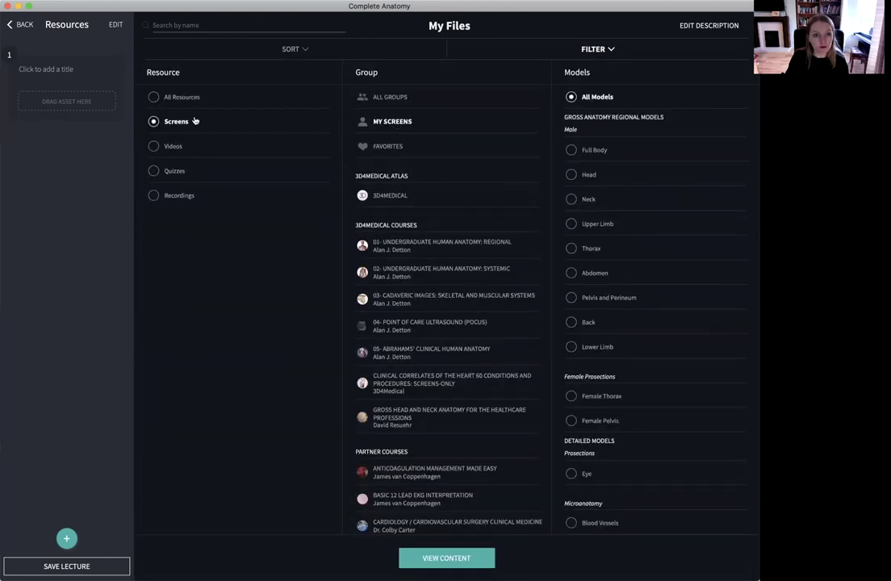
{"action": "left_click", "coordinate": [376, 197]}
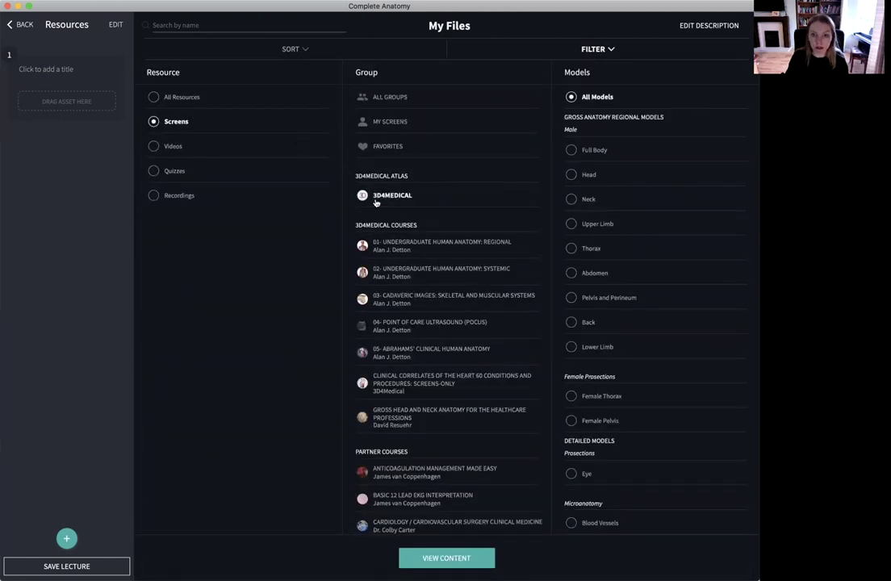
{"action": "left_click", "coordinate": [572, 175]}
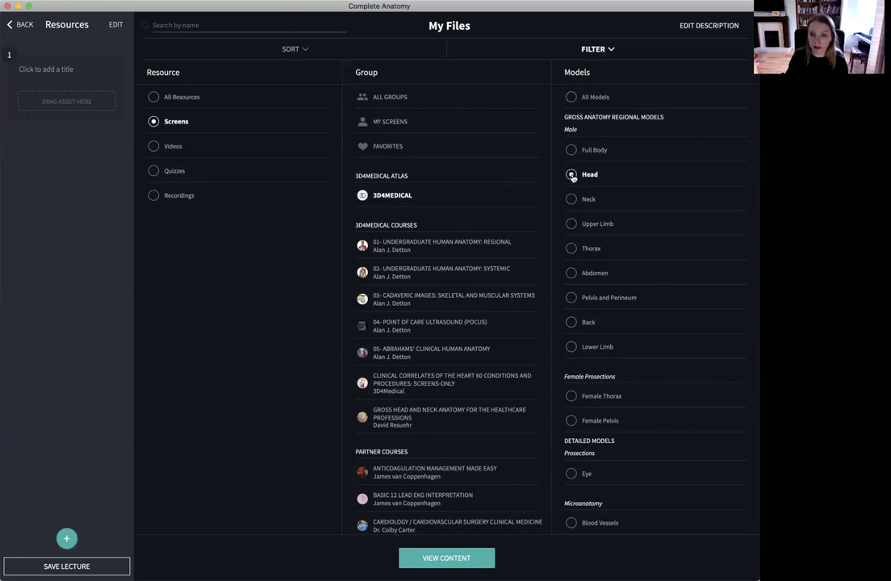
{"action": "left_click", "coordinate": [462, 557]}
{"action": "scroll", "coordinate": [517, 270], "scroll_direction": "down", "scroll_amount": 3}
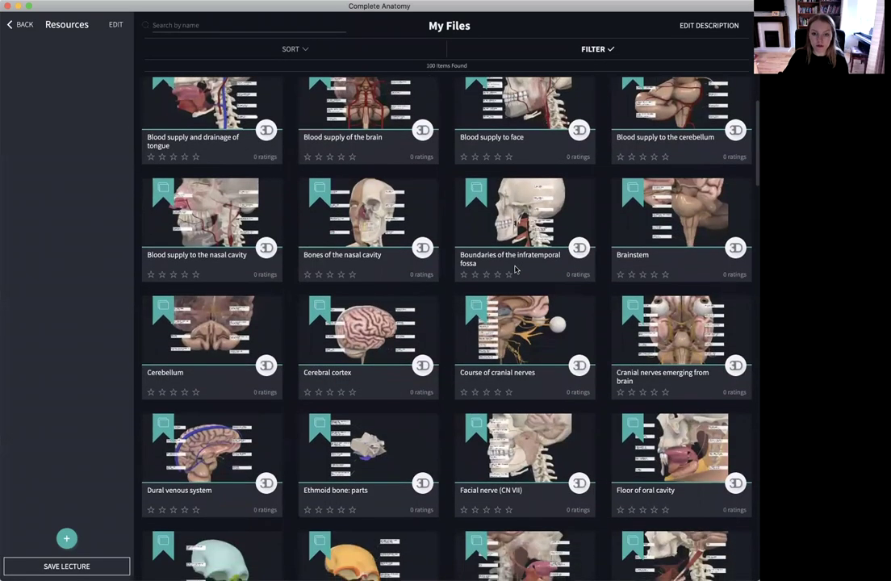
{"action": "scroll", "coordinate": [516, 270], "scroll_direction": "down", "scroll_amount": 2}
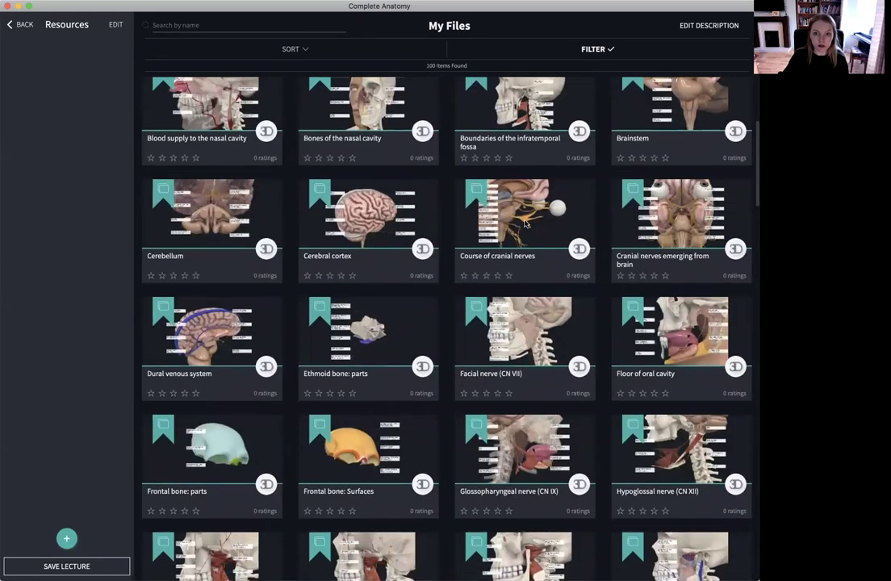
{"action": "left_click", "coordinate": [524, 224]}
{"action": "left_click_drag", "start_coordinate": [524, 224], "coordinate": [67, 130]}
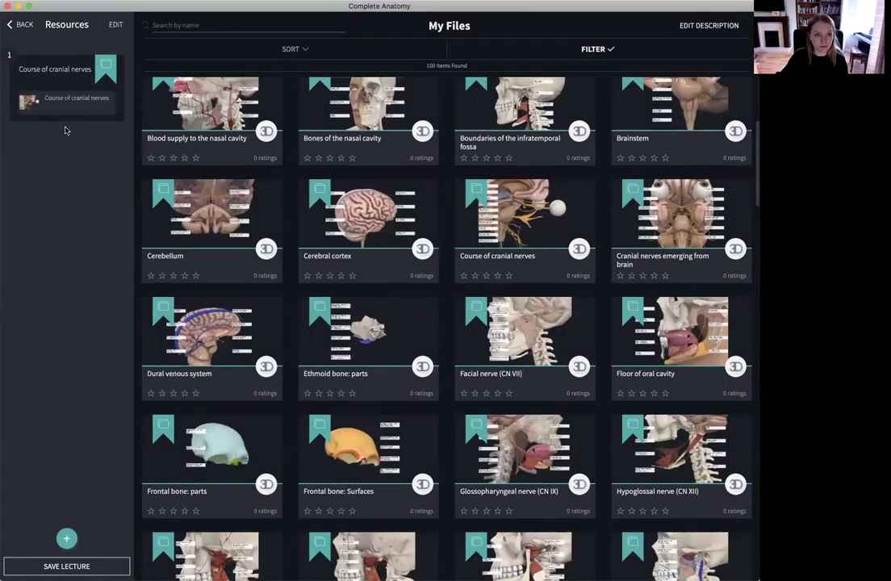
{"action": "scroll", "coordinate": [577, 168], "scroll_direction": "up", "scroll_amount": 5}
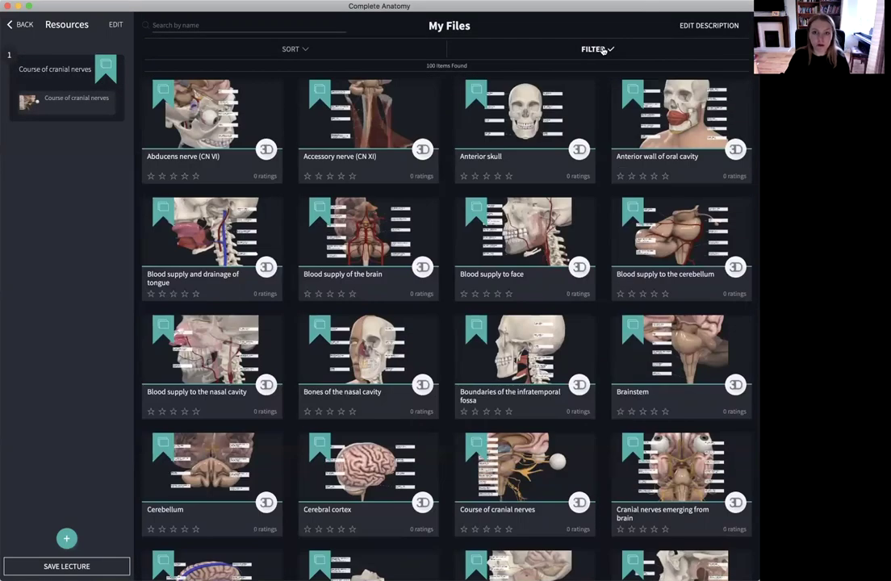
Step: Filter to videos and add 101033 - Intro 03j- Surface Anatomy of the Head as item 2
{"action": "left_click", "coordinate": [597, 50]}
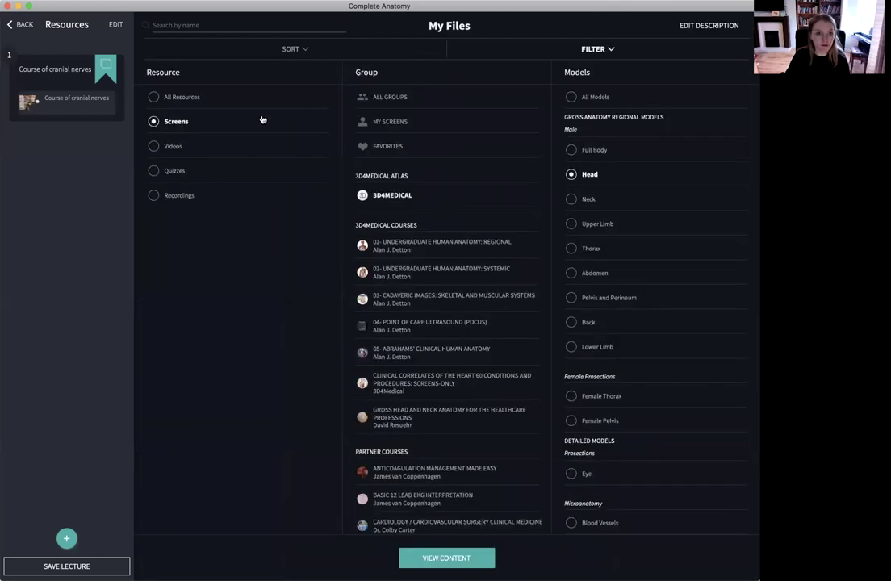
{"action": "left_click", "coordinate": [184, 150]}
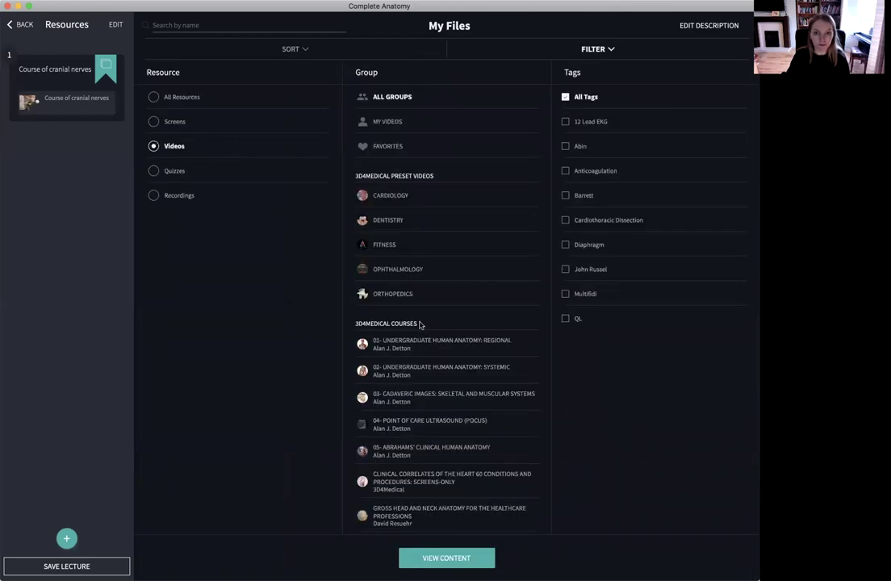
{"action": "left_click", "coordinate": [465, 556]}
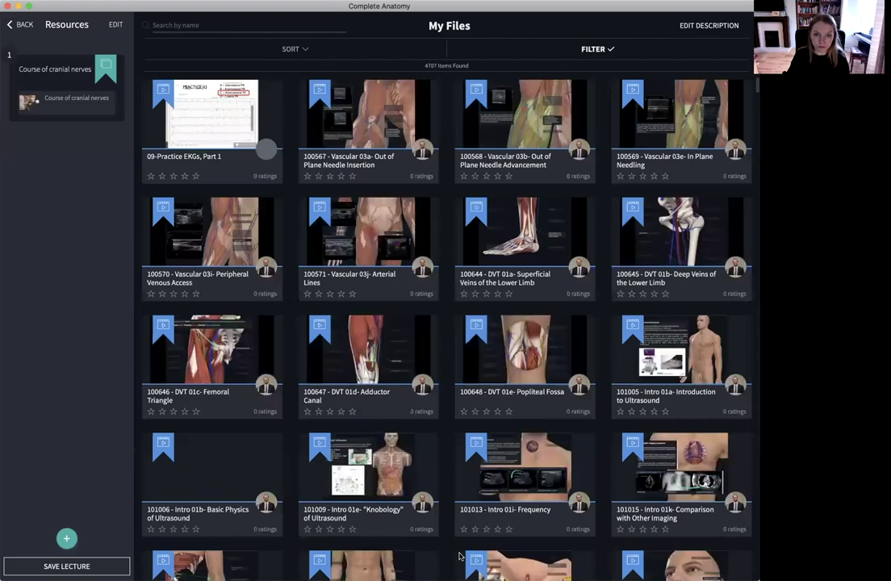
{"action": "scroll", "coordinate": [452, 521], "scroll_direction": "down", "scroll_amount": 3}
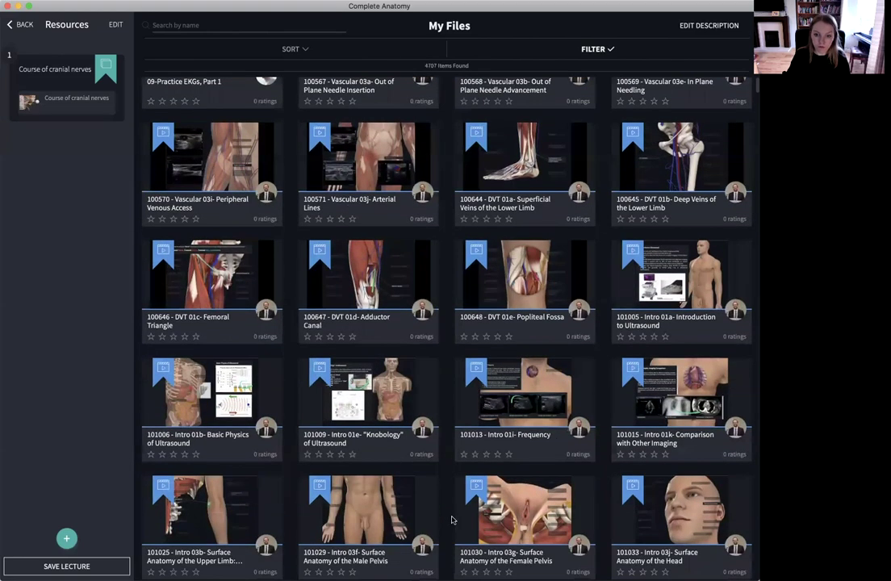
{"action": "scroll", "coordinate": [454, 517], "scroll_direction": "down", "scroll_amount": 1}
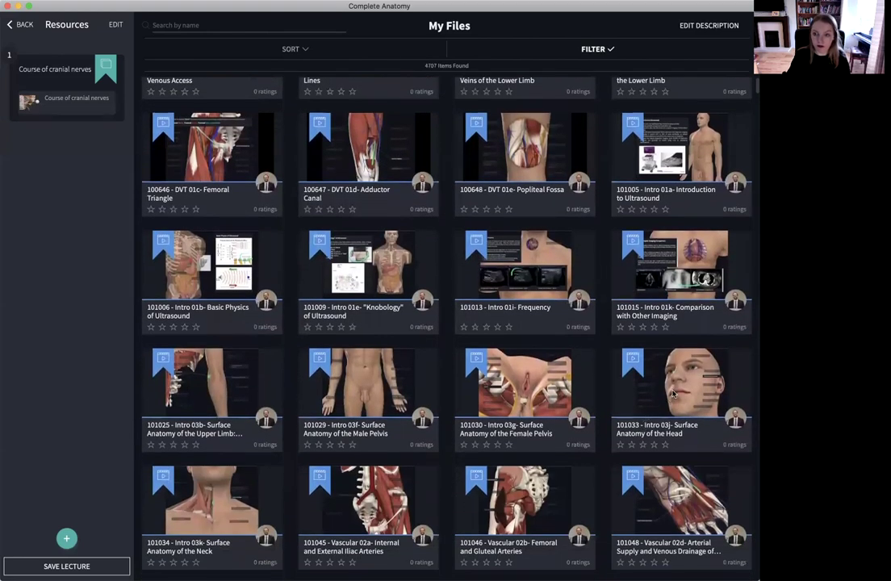
{"action": "left_click_drag", "start_coordinate": [672, 393], "coordinate": [58, 176]}
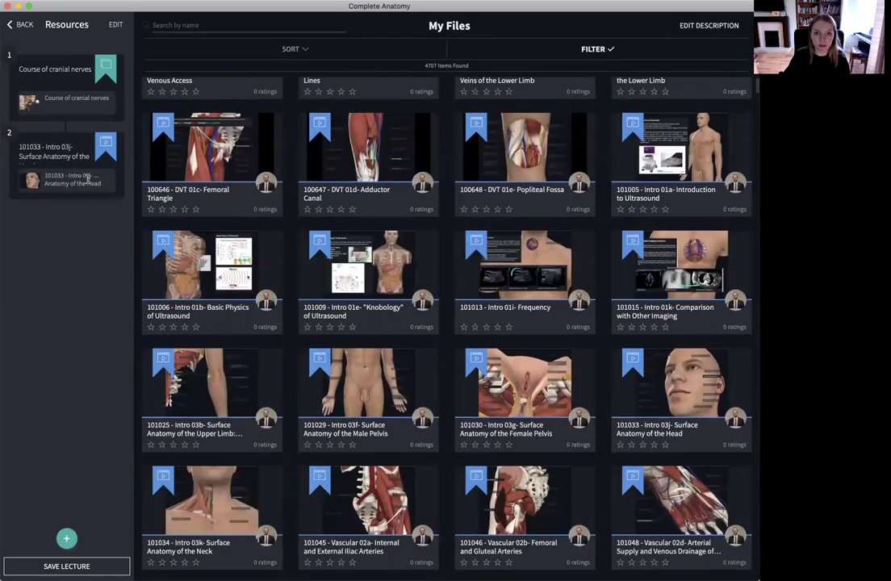
{"action": "scroll", "coordinate": [466, 195], "scroll_direction": "up", "scroll_amount": 2}
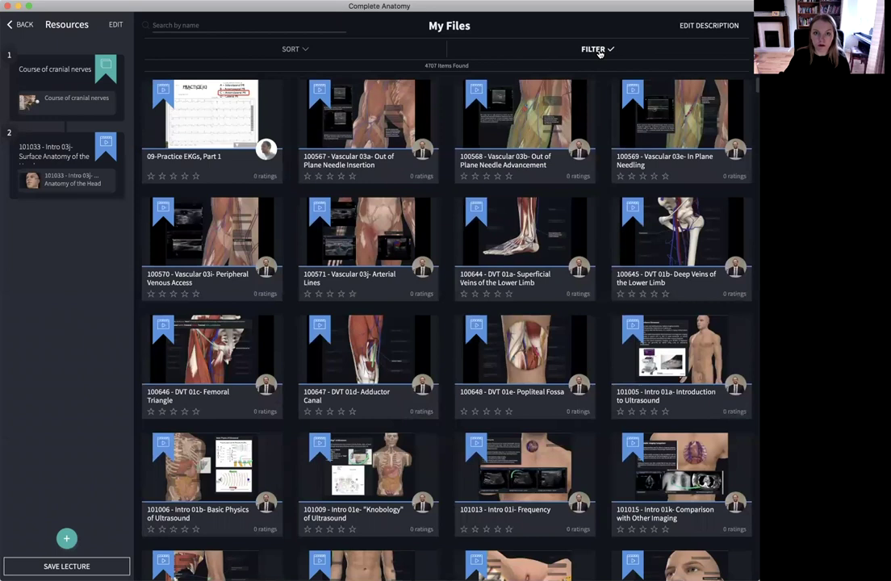
Step: Filter to 3D4MEDICAL quizzes and add 18 - Costovertebral Joints as item 3
{"action": "left_click", "coordinate": [598, 51]}
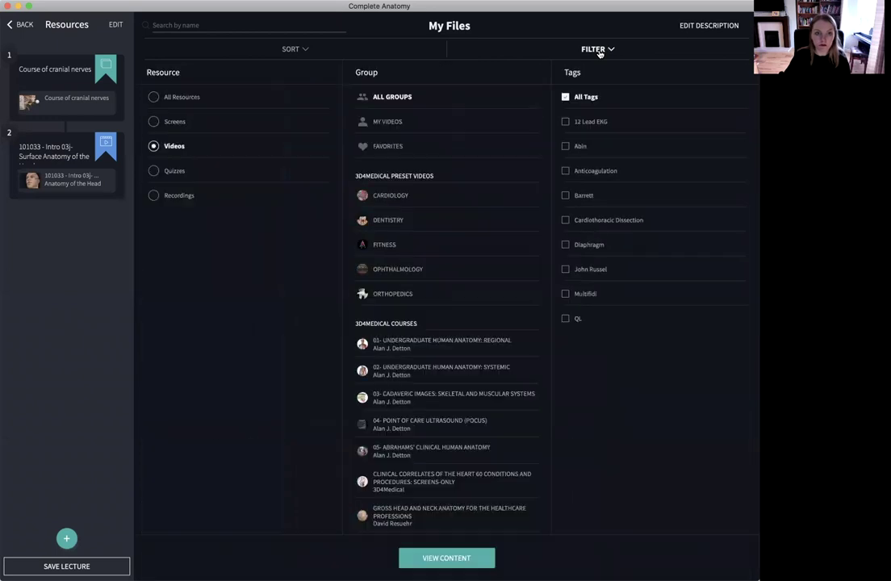
{"action": "left_click", "coordinate": [179, 169]}
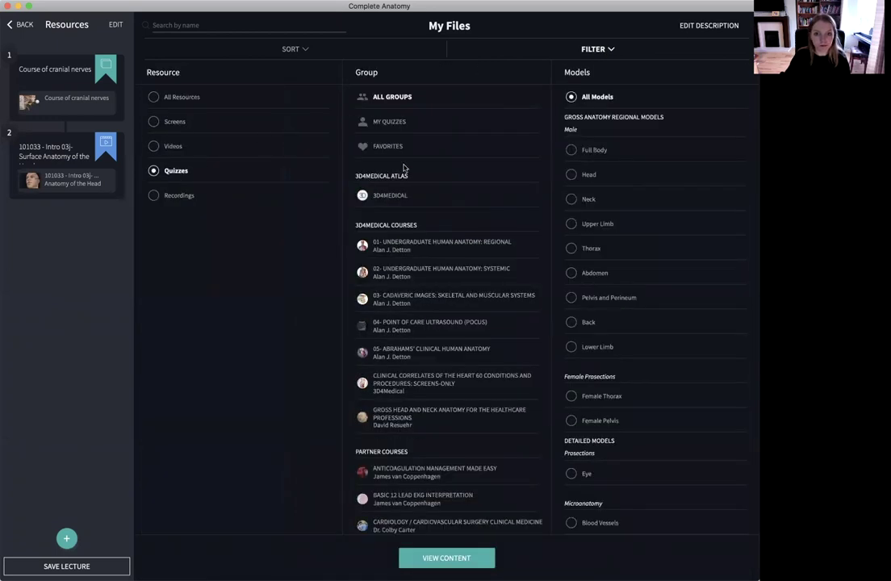
{"action": "left_click", "coordinate": [408, 200]}
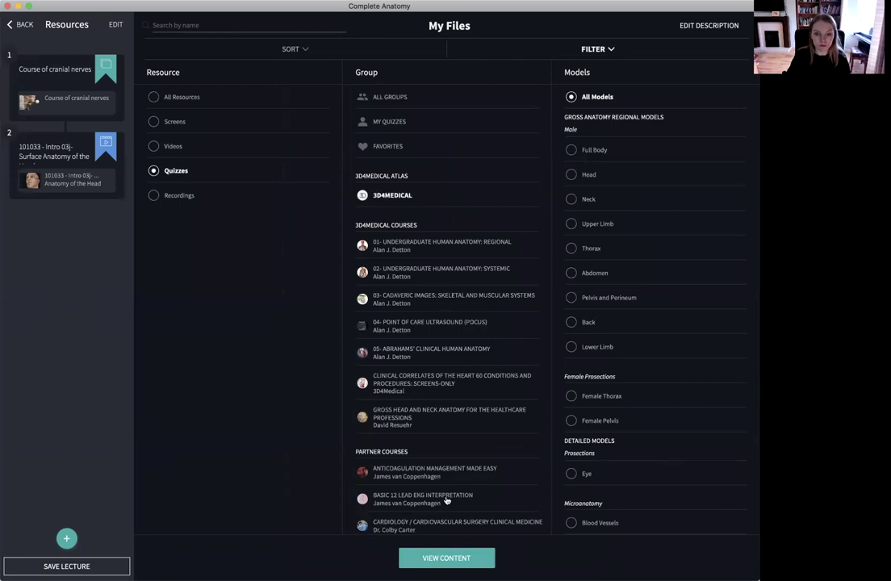
{"action": "left_click", "coordinate": [446, 558]}
{"action": "left_click_drag", "start_coordinate": [368, 417], "coordinate": [72, 258]}
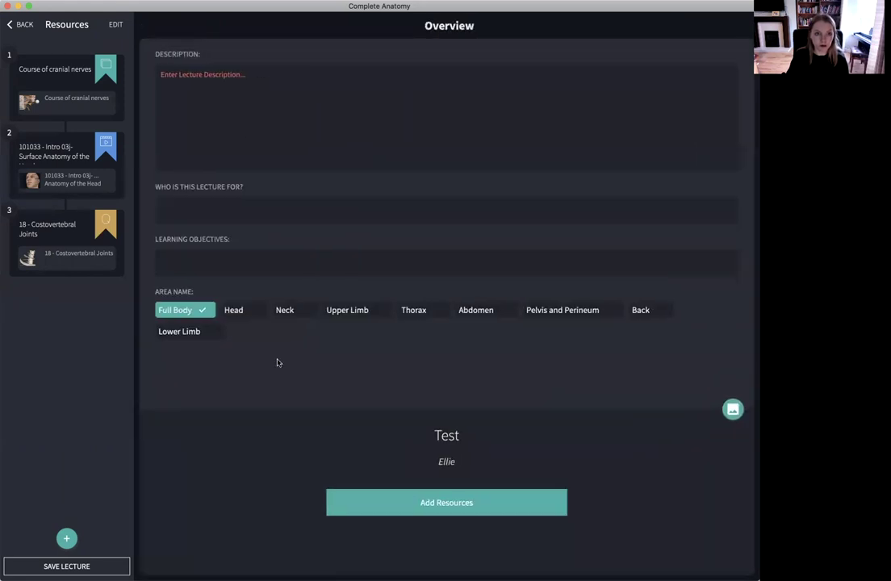
Step: Enter the lecture description 'Test', then move through the audience and learning-objectives fields
{"action": "type", "text": "Test"}
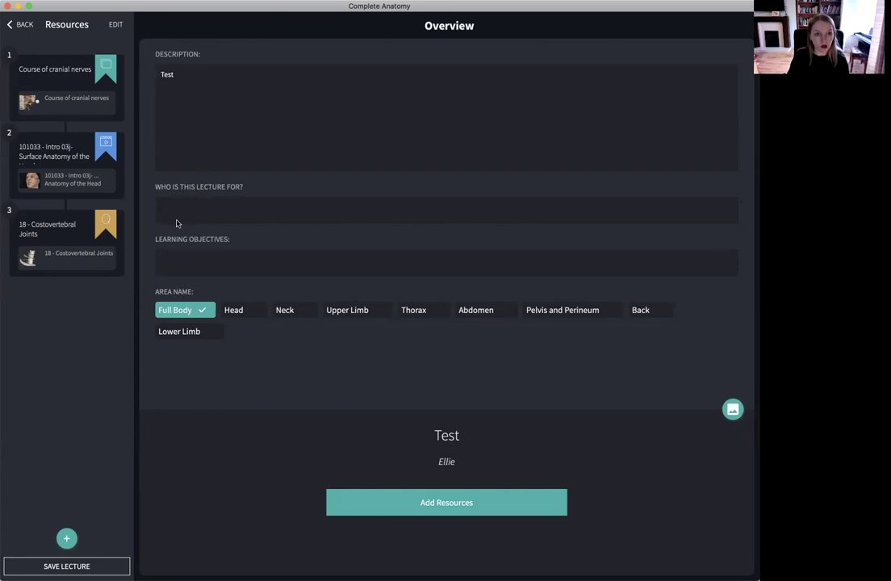
{"action": "left_click", "coordinate": [172, 207]}
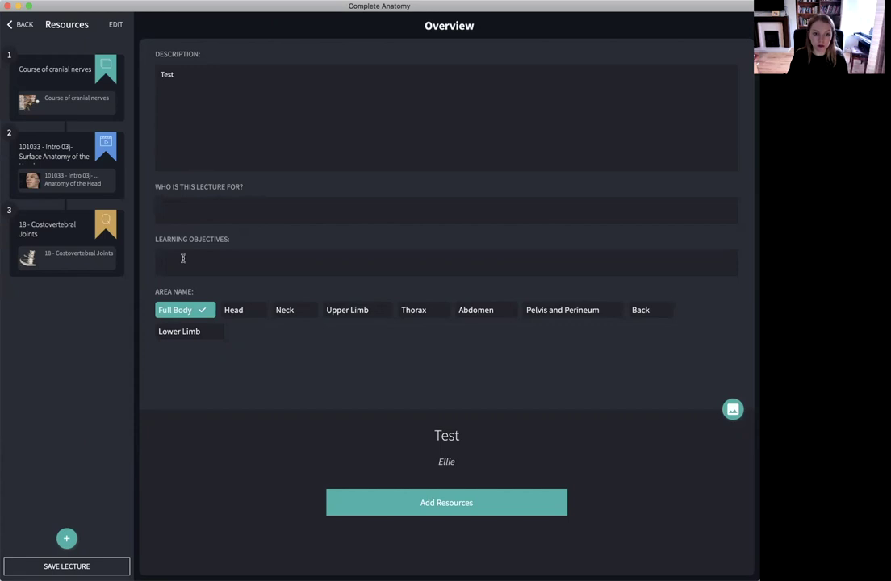
{"action": "left_click", "coordinate": [182, 258]}
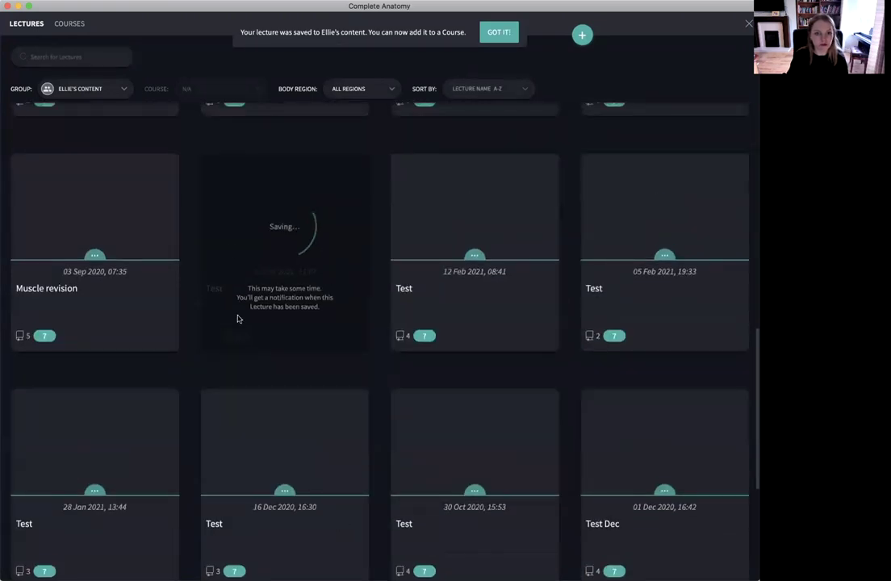
Step: Switch to the Courses list, toggling the group to 3D4MEDICAL and back to your own content
{"action": "scroll", "coordinate": [327, 320], "scroll_direction": "up", "scroll_amount": 10}
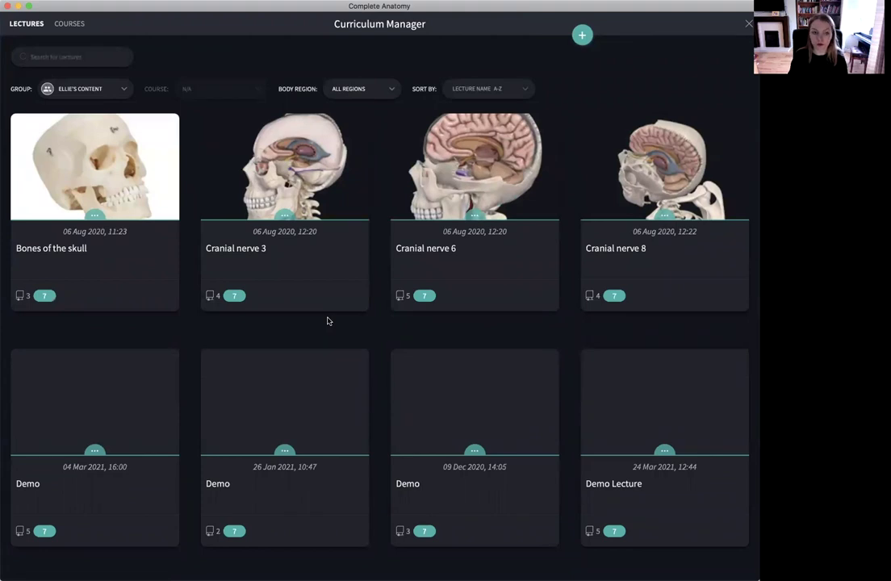
{"action": "left_click", "coordinate": [69, 25]}
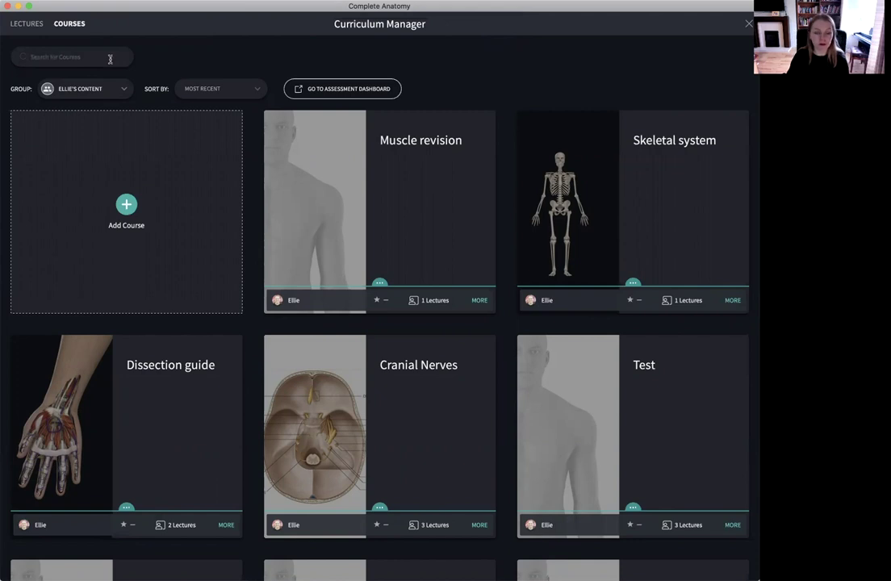
{"action": "left_click", "coordinate": [113, 89]}
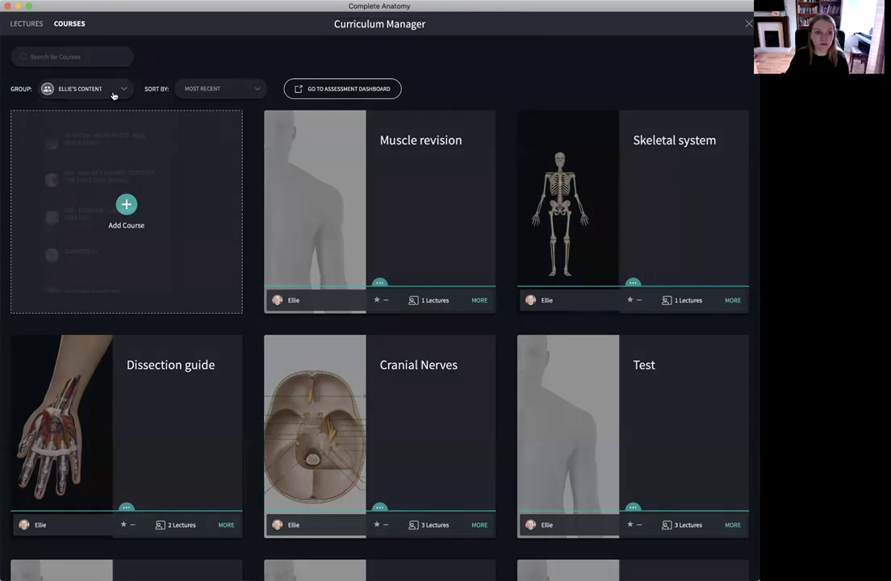
{"action": "scroll", "coordinate": [106, 208], "scroll_direction": "down", "scroll_amount": 2}
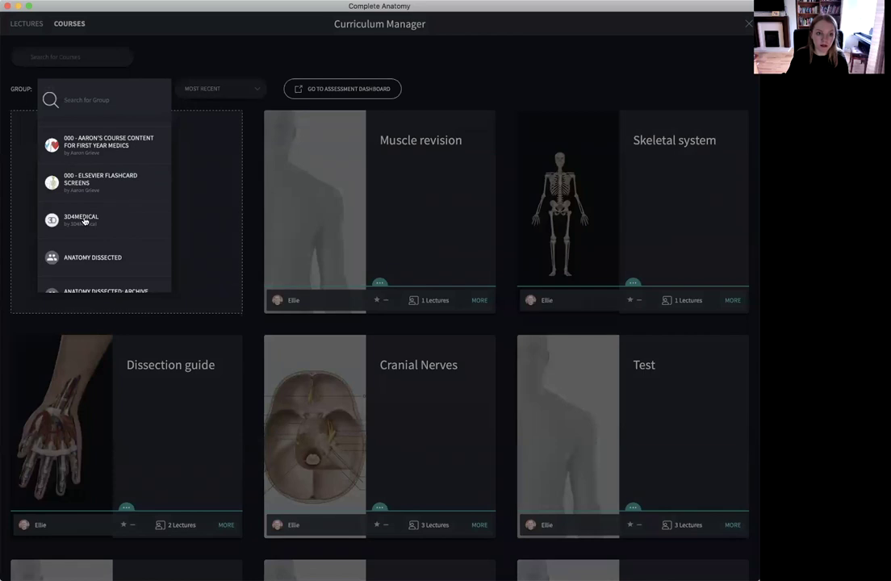
{"action": "left_click", "coordinate": [86, 218]}
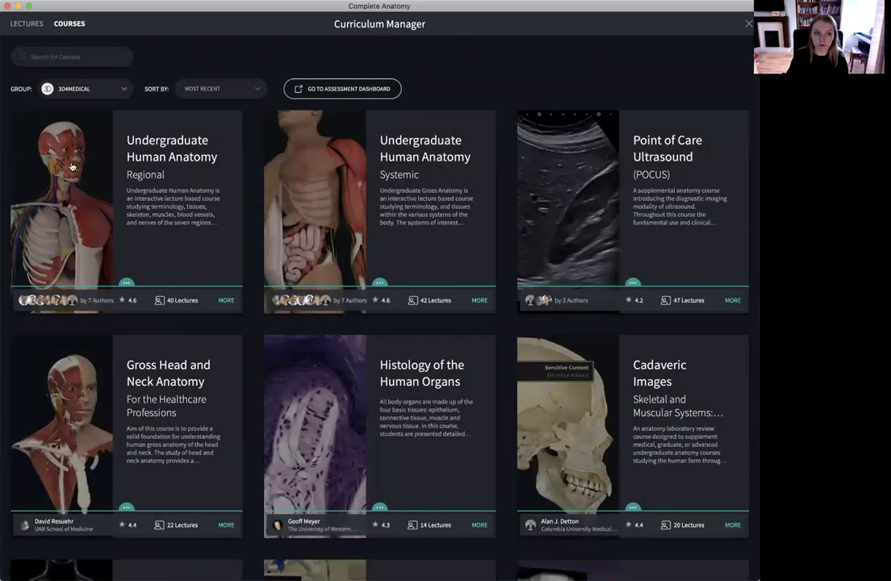
{"action": "left_click", "coordinate": [87, 88]}
{"action": "scroll", "coordinate": [96, 236], "scroll_direction": "down", "scroll_amount": 2}
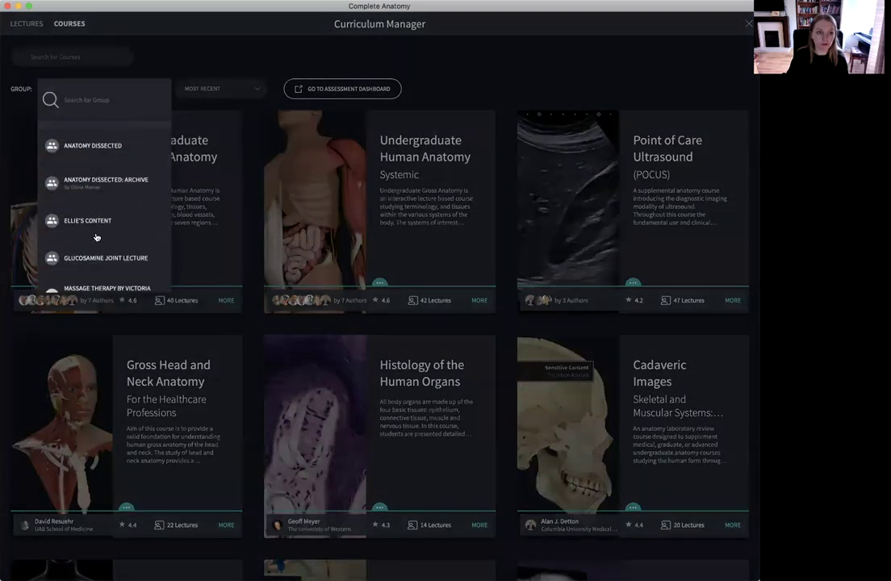
{"action": "left_click", "coordinate": [99, 226]}
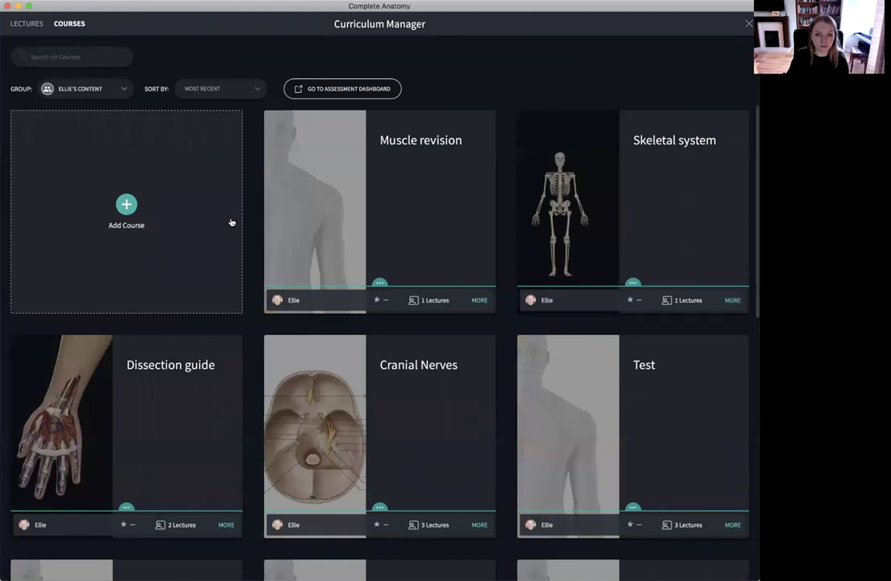
{"action": "scroll", "coordinate": [424, 222], "scroll_direction": "down", "scroll_amount": 1}
{"action": "scroll", "coordinate": [424, 220], "scroll_direction": "down", "scroll_amount": 5}
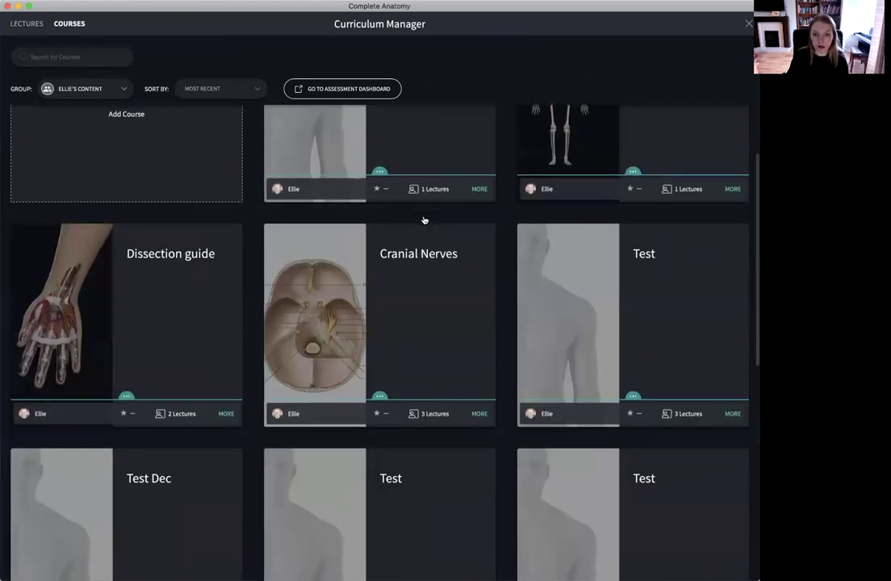
{"action": "scroll", "coordinate": [423, 221], "scroll_direction": "up", "scroll_amount": 5}
{"action": "scroll", "coordinate": [424, 220], "scroll_direction": "up", "scroll_amount": 1}
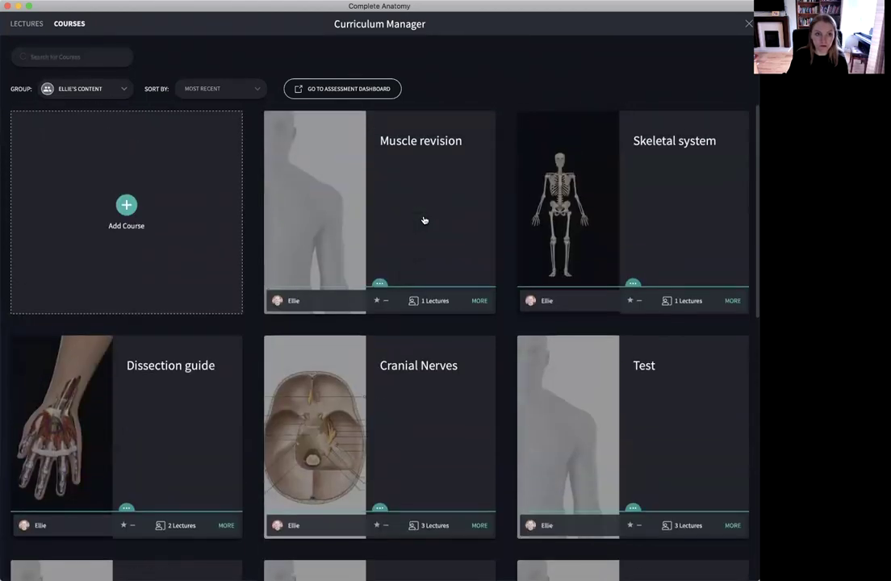
Step: Start a new course titled 'Test' with the description 'Test'
{"action": "left_click", "coordinate": [126, 206]}
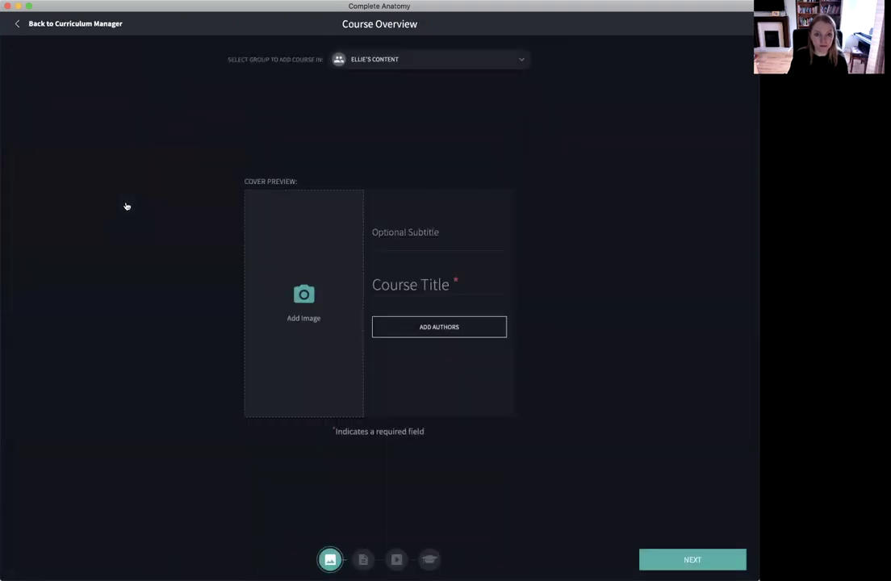
{"action": "left_click", "coordinate": [422, 282]}
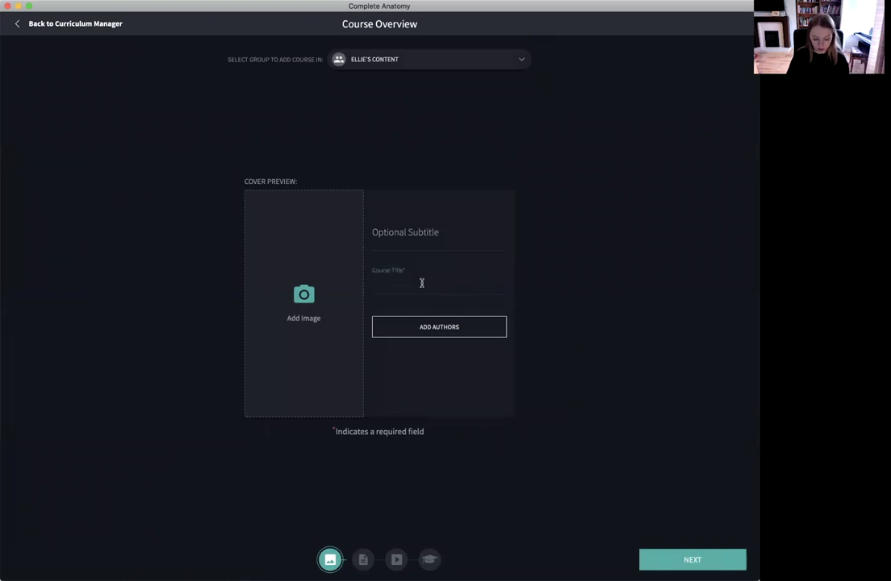
{"action": "type", "text": "Test"}
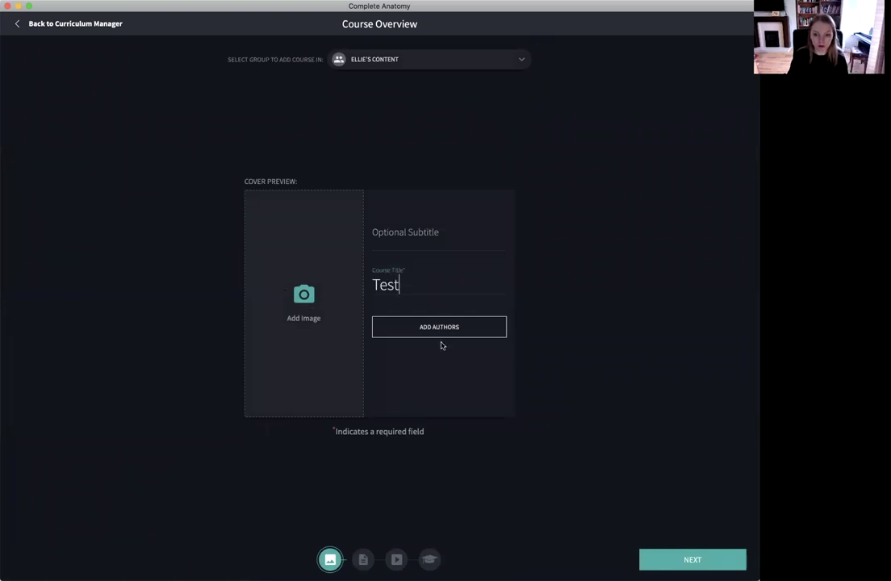
{"action": "left_click", "coordinate": [693, 559]}
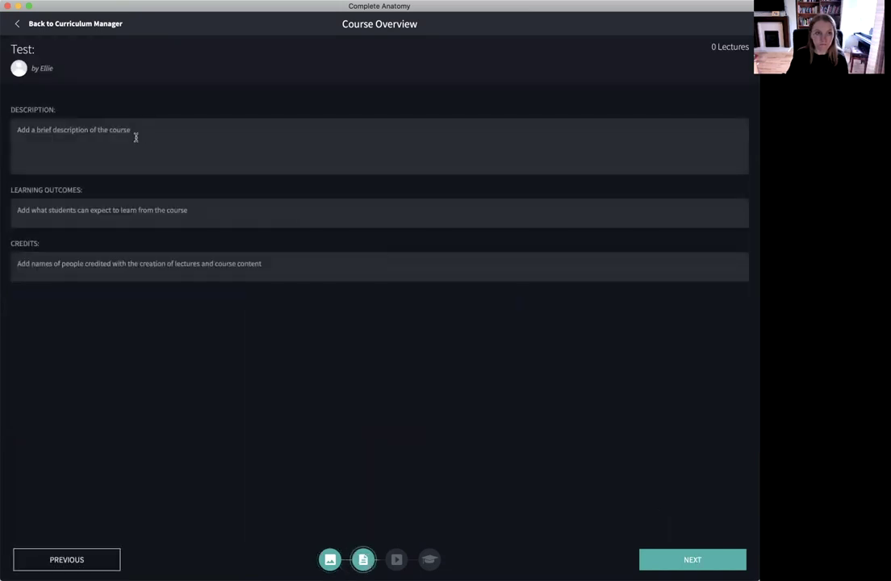
{"action": "left_click", "coordinate": [136, 137]}
{"action": "type", "text": "Test"}
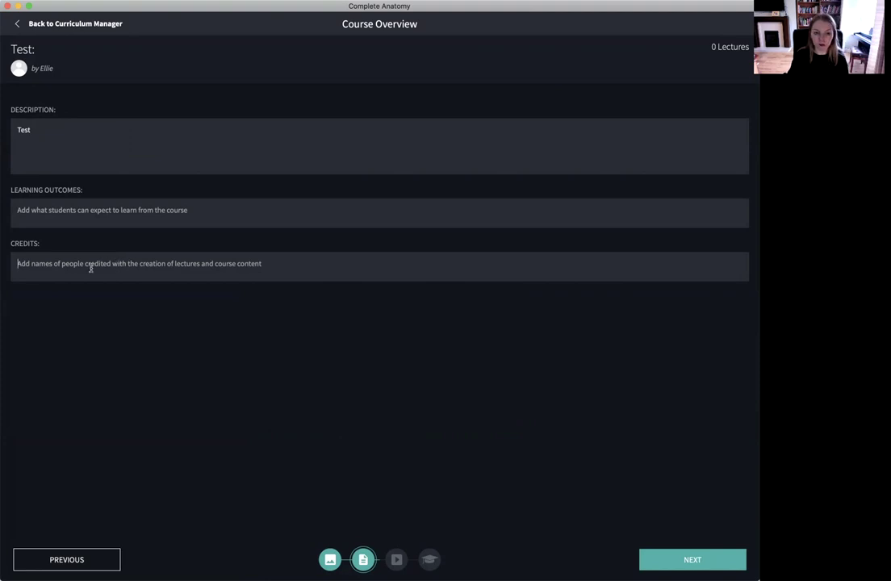
Step: Skip ahead to the modules step and add a module named 'Module 1'
{"action": "left_click", "coordinate": [693, 559]}
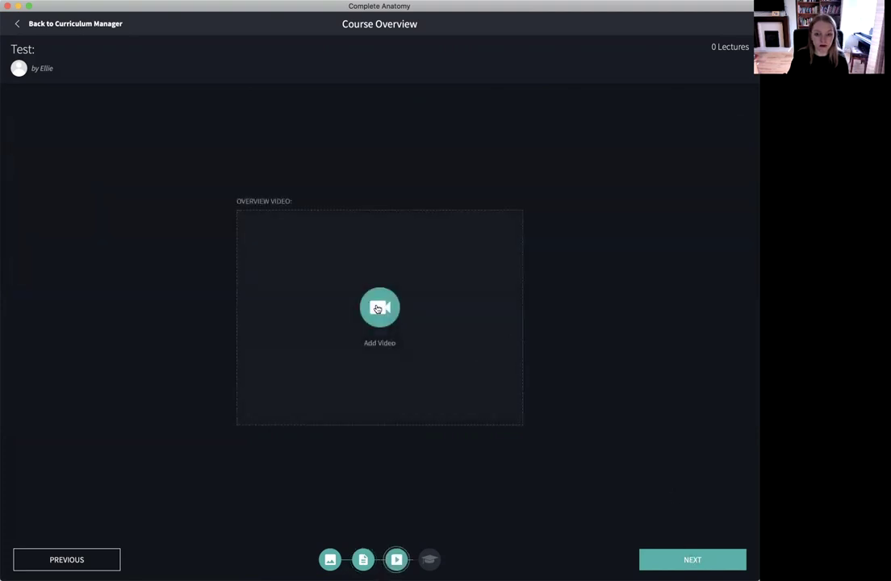
{"action": "left_click", "coordinate": [693, 559]}
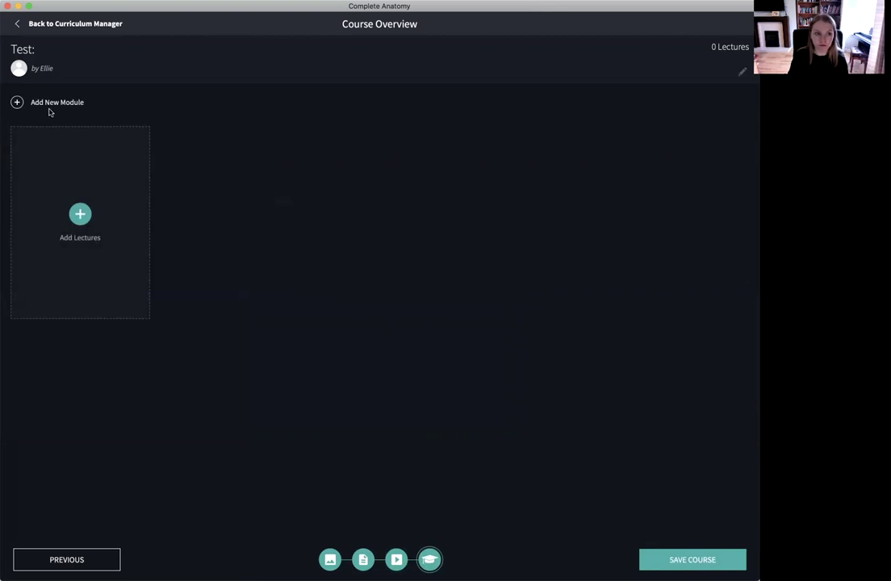
{"action": "left_click", "coordinate": [45, 103]}
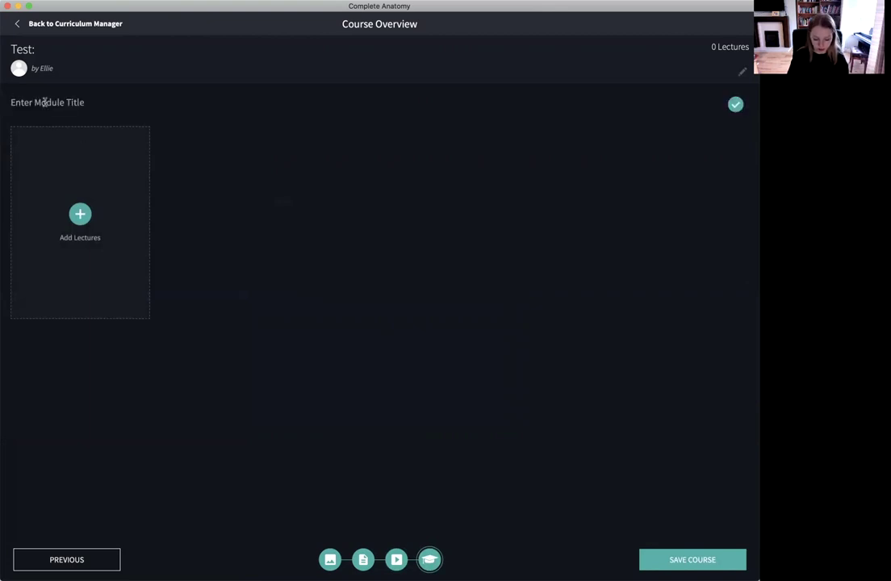
{"action": "type", "text": "Modules "}
{"action": "type", "text": "1"}
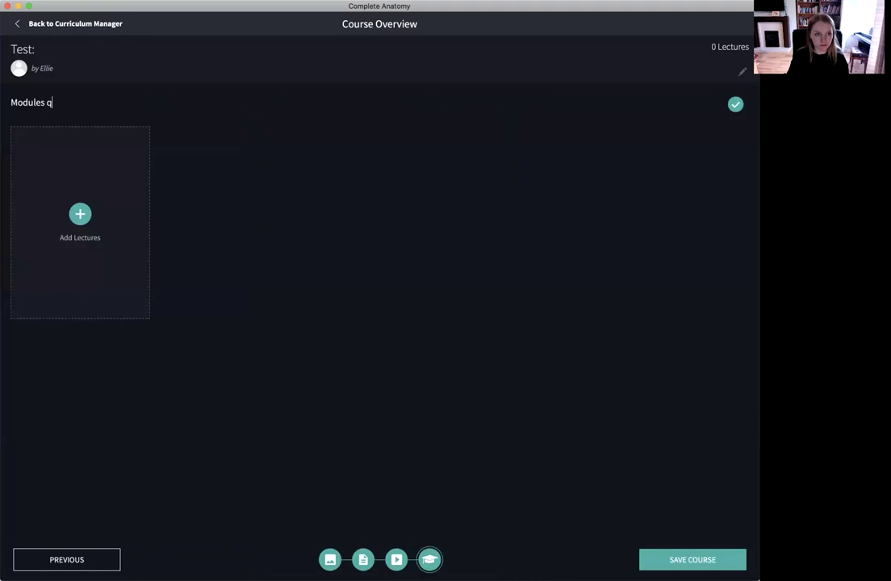
{"action": "key", "text": "BackSpace"}
{"action": "key", "text": "BackSpace"}
{"action": "key", "text": "BackSpace"}
{"action": "type", "text": "1"}
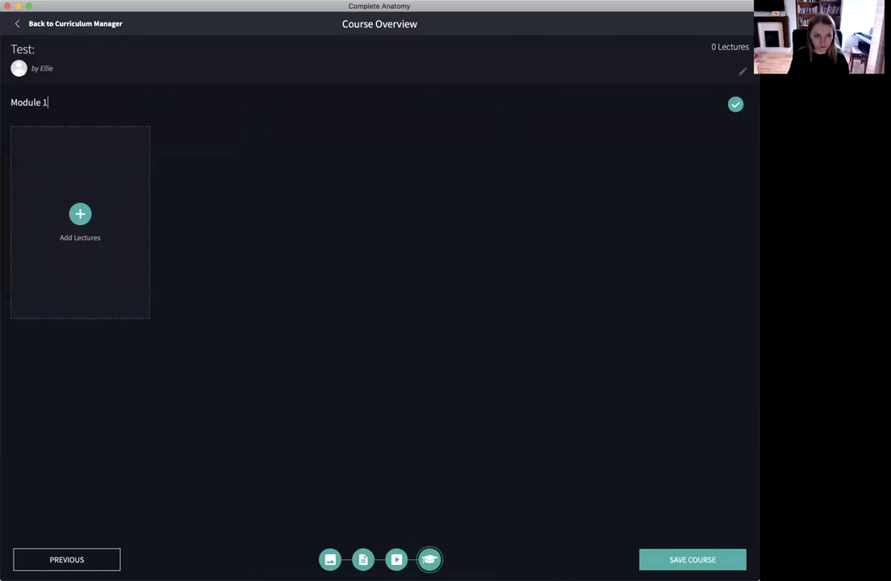
Step: Pick the Cranial nerve 8, 6 and 3 lectures and add them to Module 1
{"action": "left_click", "coordinate": [75, 216]}
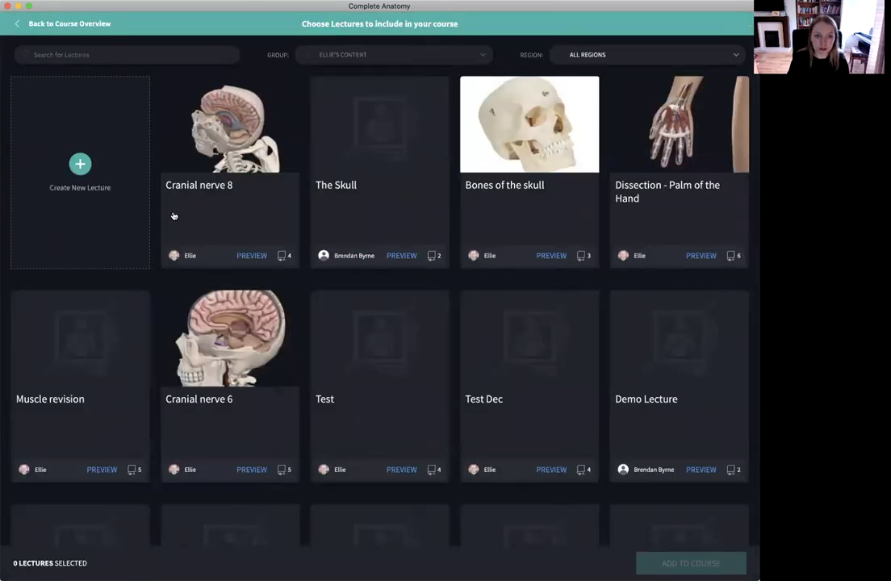
{"action": "left_click", "coordinate": [211, 212]}
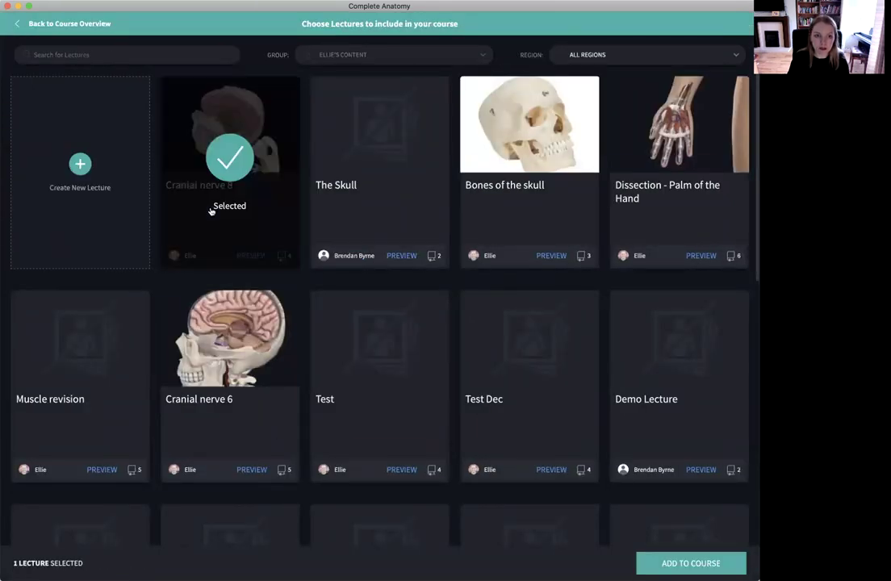
{"action": "left_click", "coordinate": [225, 331]}
{"action": "scroll", "coordinate": [224, 330], "scroll_direction": "down", "scroll_amount": 5}
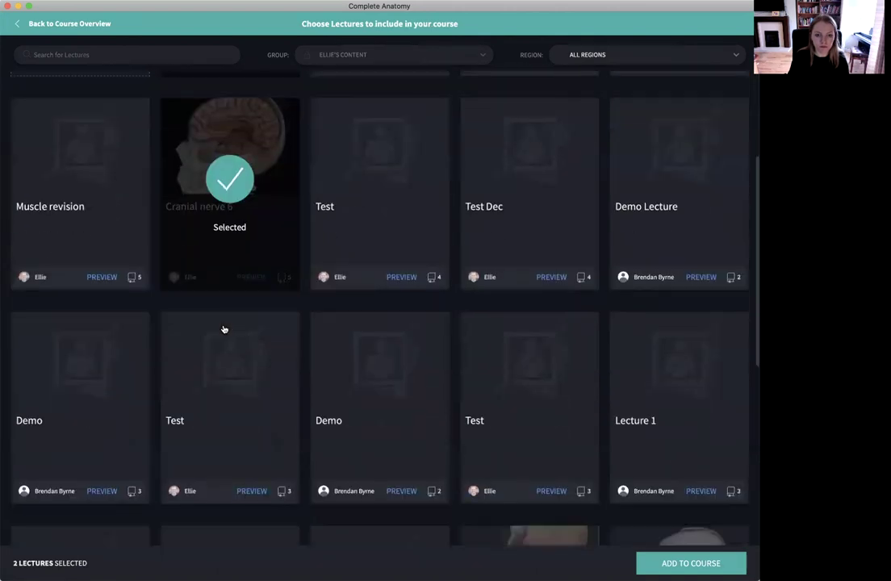
{"action": "scroll", "coordinate": [224, 330], "scroll_direction": "down", "scroll_amount": 5}
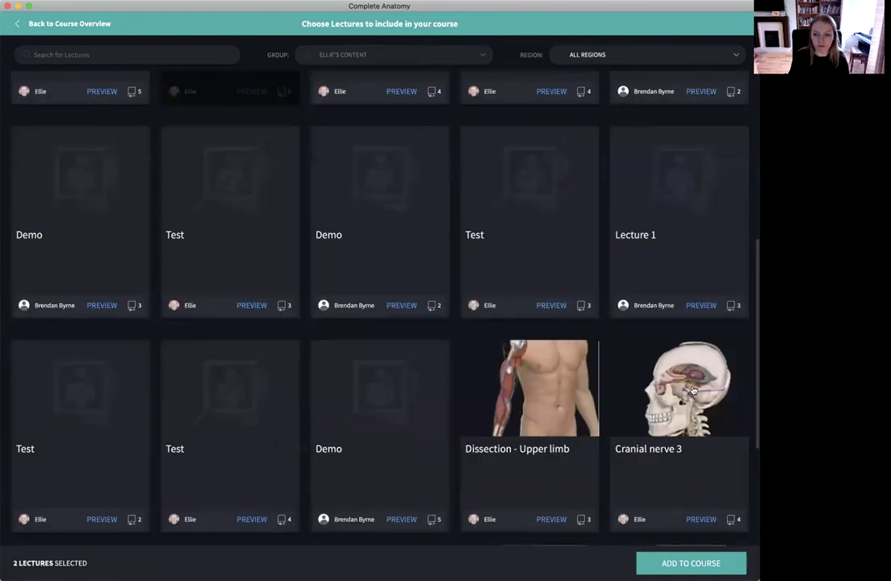
{"action": "left_click", "coordinate": [704, 400]}
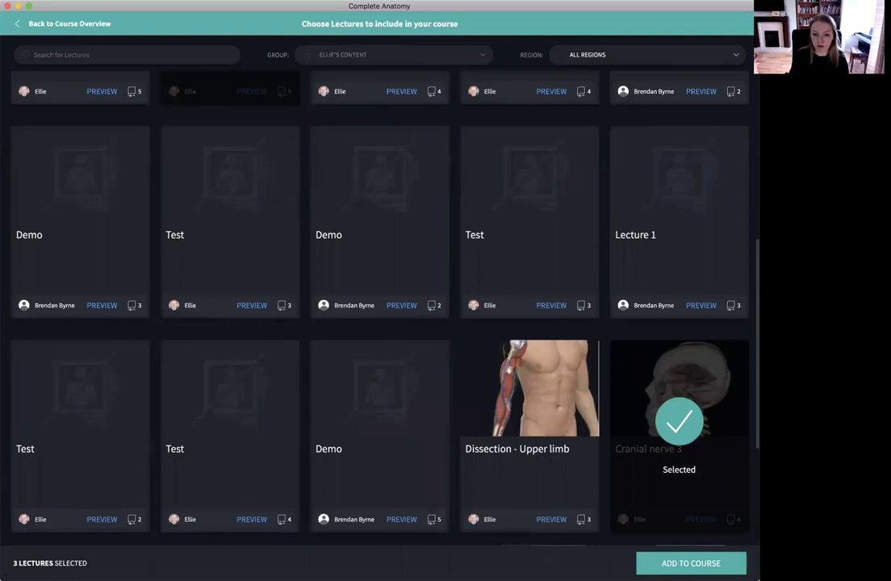
{"action": "left_click", "coordinate": [691, 563]}
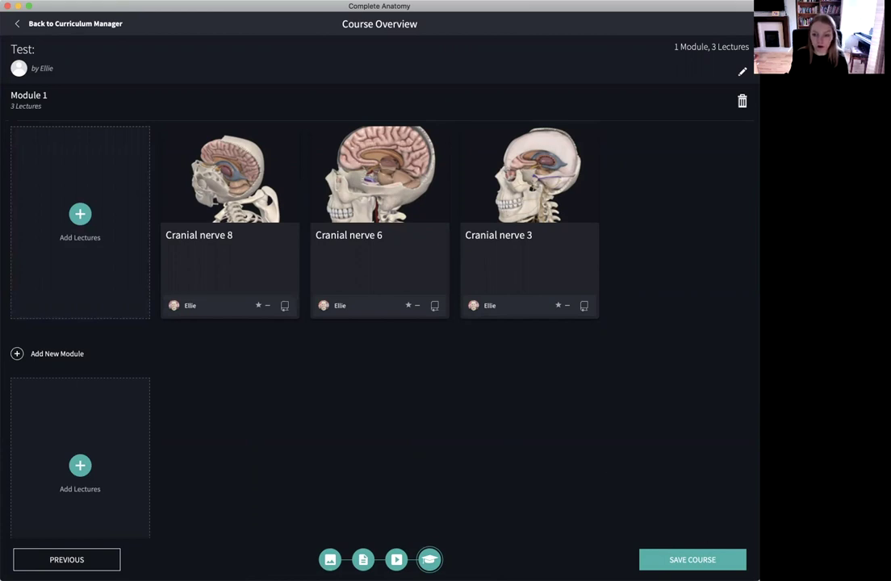
Step: Save the Test course holding the three Cranial nerve lectures
{"action": "left_click", "coordinate": [706, 562]}
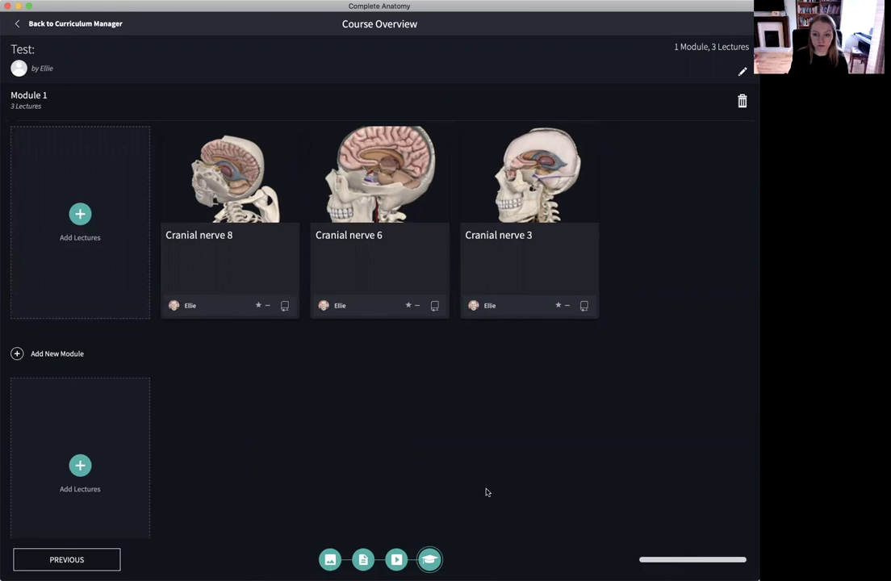